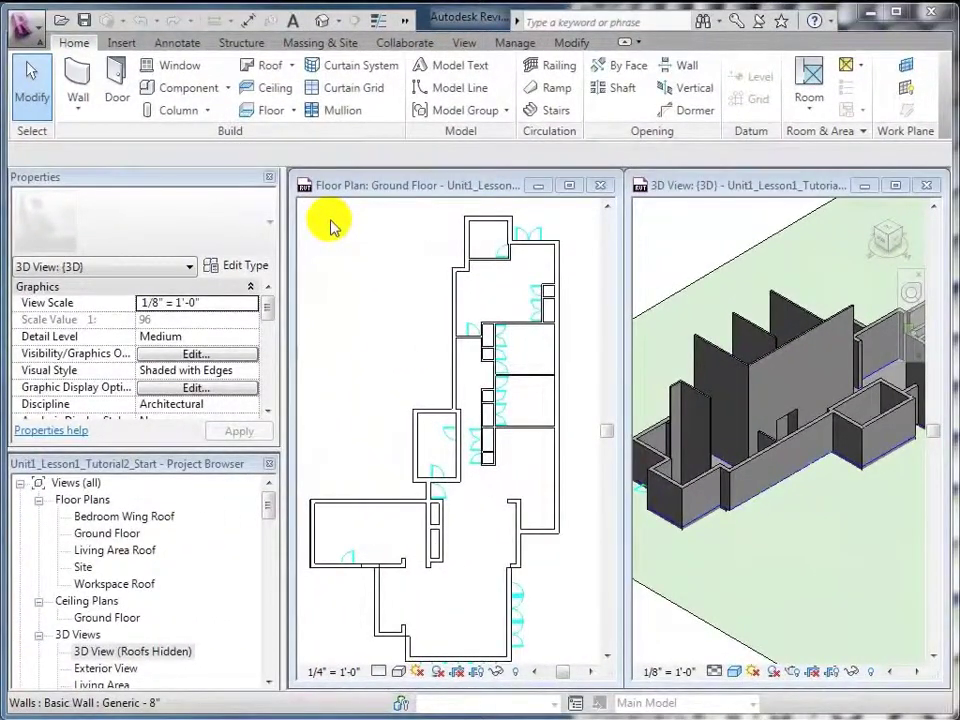
Start the Door tool in the Ground Floor plan and zoom into the upper-right rooms.
{"action": "left_click", "coordinate": [118, 88]}
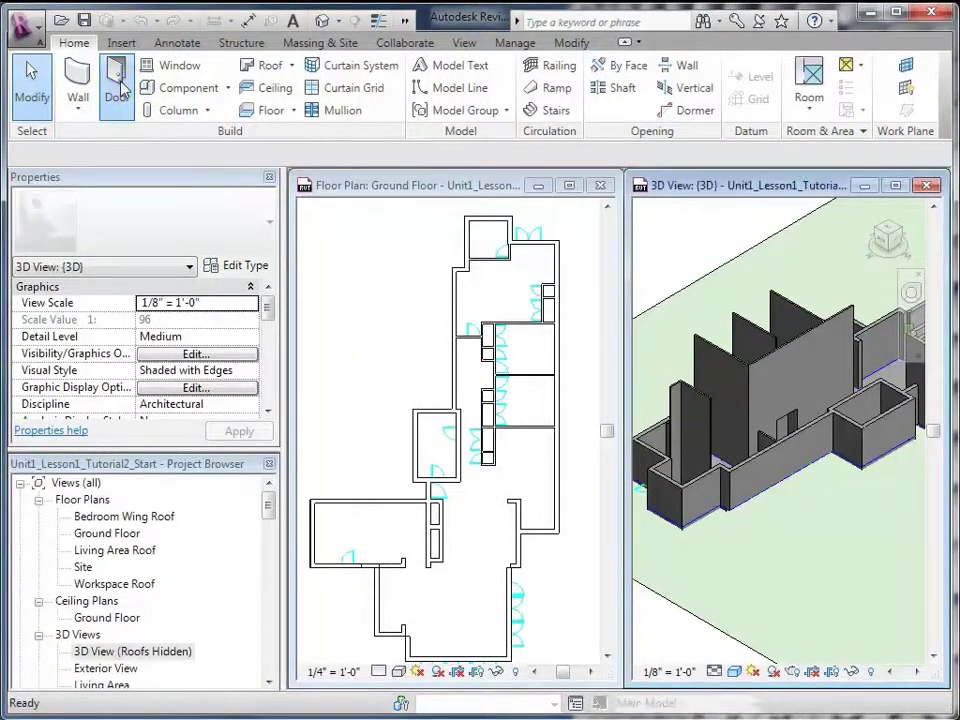
{"action": "left_click", "coordinate": [414, 185]}
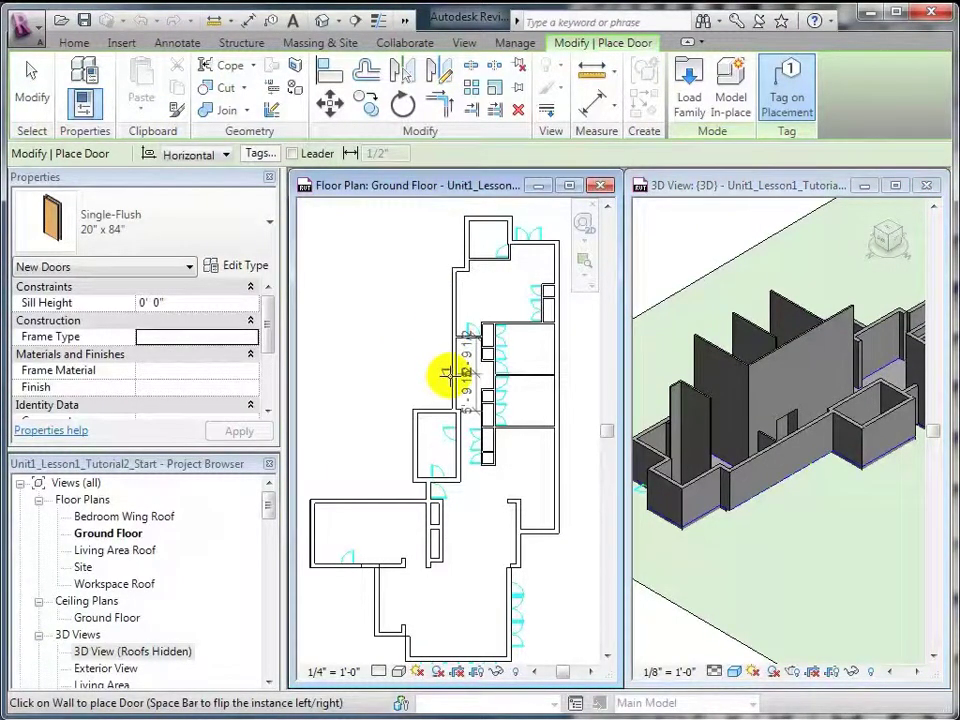
{"action": "scroll", "coordinate": [536, 268], "scroll_direction": "up", "scroll_amount": 5}
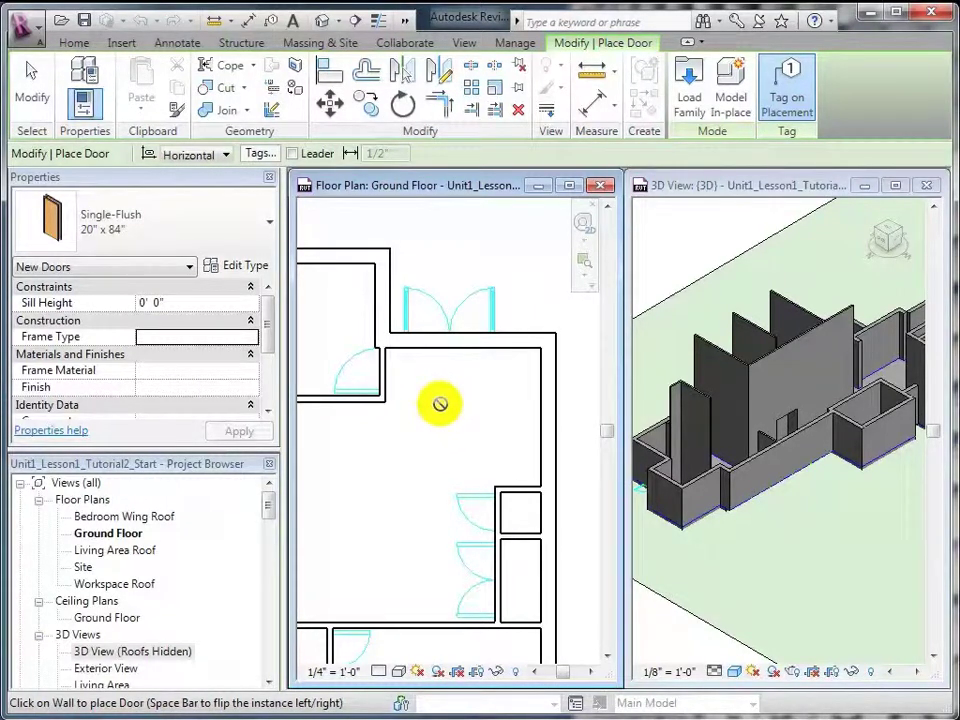
{"action": "left_click", "coordinate": [224, 220]}
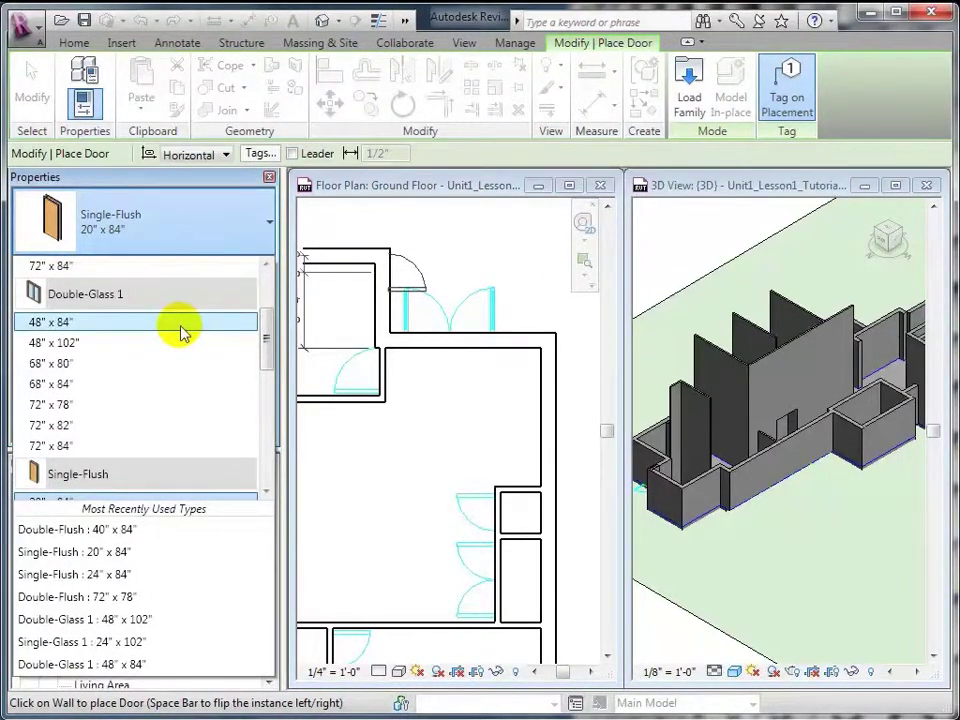
Place a Double-Glass 1 48" x 84" door, tagged 53, in the upper room's top wall.
{"action": "left_click", "coordinate": [183, 333]}
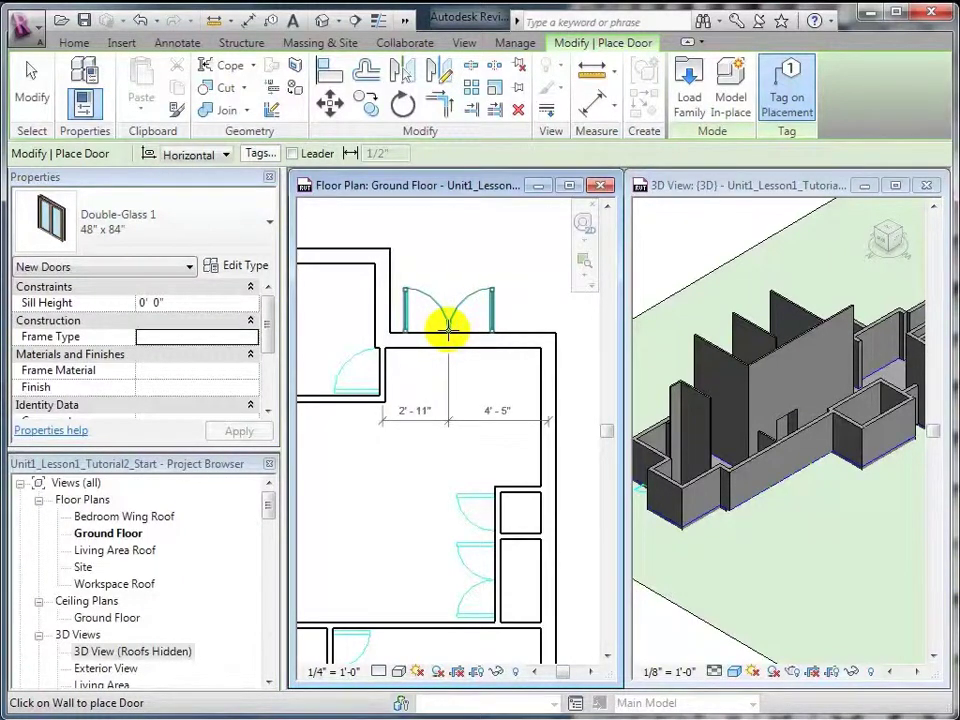
{"action": "left_click", "coordinate": [448, 330]}
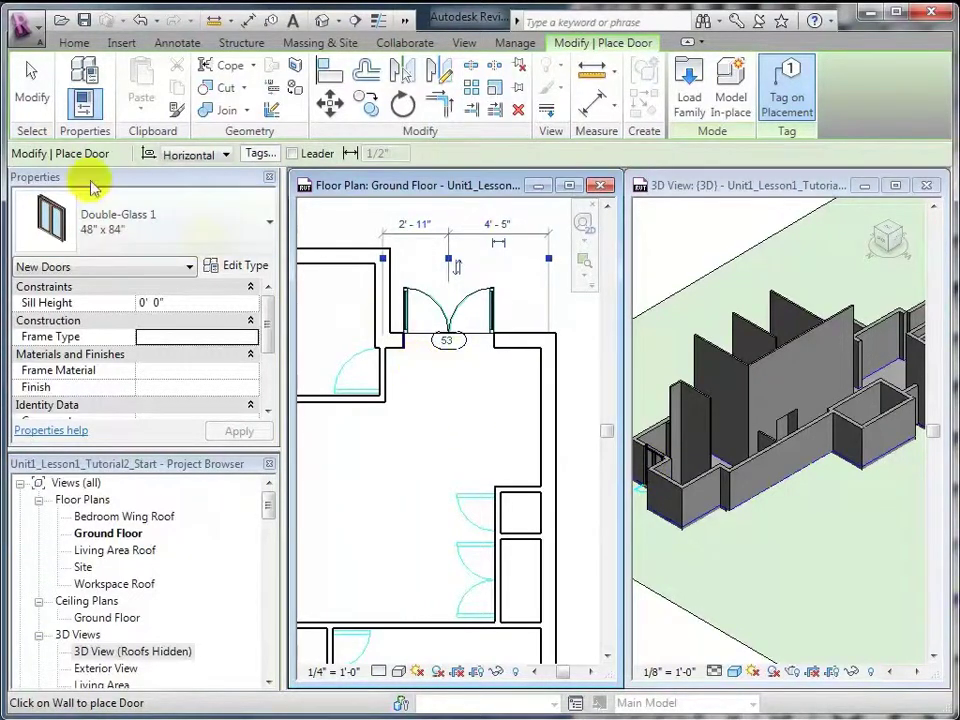
{"action": "key", "text": "Escape"}
{"action": "key", "text": "Escape"}
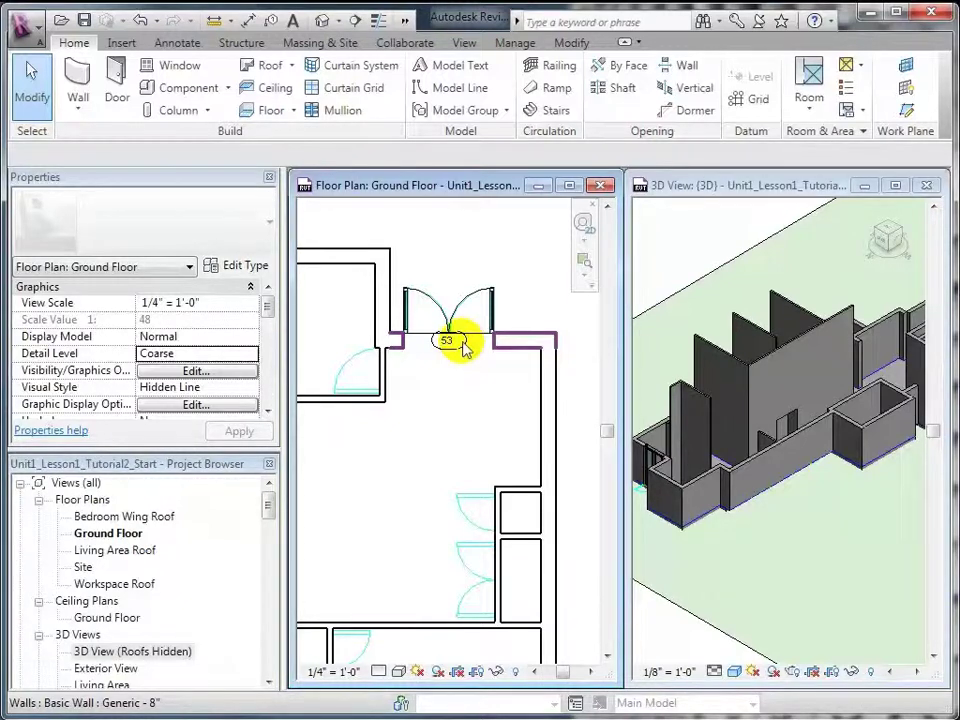
{"action": "mouse_move", "coordinate": [462, 347]}
{"action": "middle_mouse_down"}
{"action": "mouse_move", "coordinate": [506, 373]}
{"action": "mouse_move", "coordinate": [429, 561]}
{"action": "middle_mouse_up"}
Pan to the other rooms and start the Door tool with Single-Flush 30" x 84" selected.
{"action": "middle_click_drag", "start_coordinate": [461, 476], "coordinate": [525, 213]}
{"action": "middle_click_drag", "start_coordinate": [468, 539], "coordinate": [508, 450]}
{"action": "left_click", "coordinate": [122, 85]}
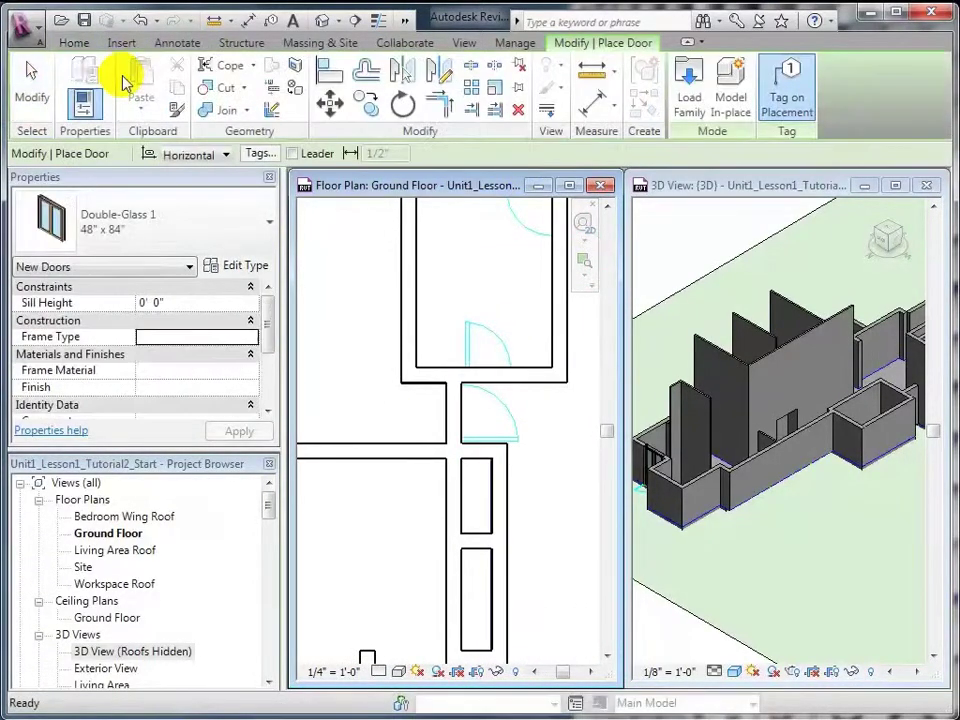
{"action": "left_click", "coordinate": [240, 213]}
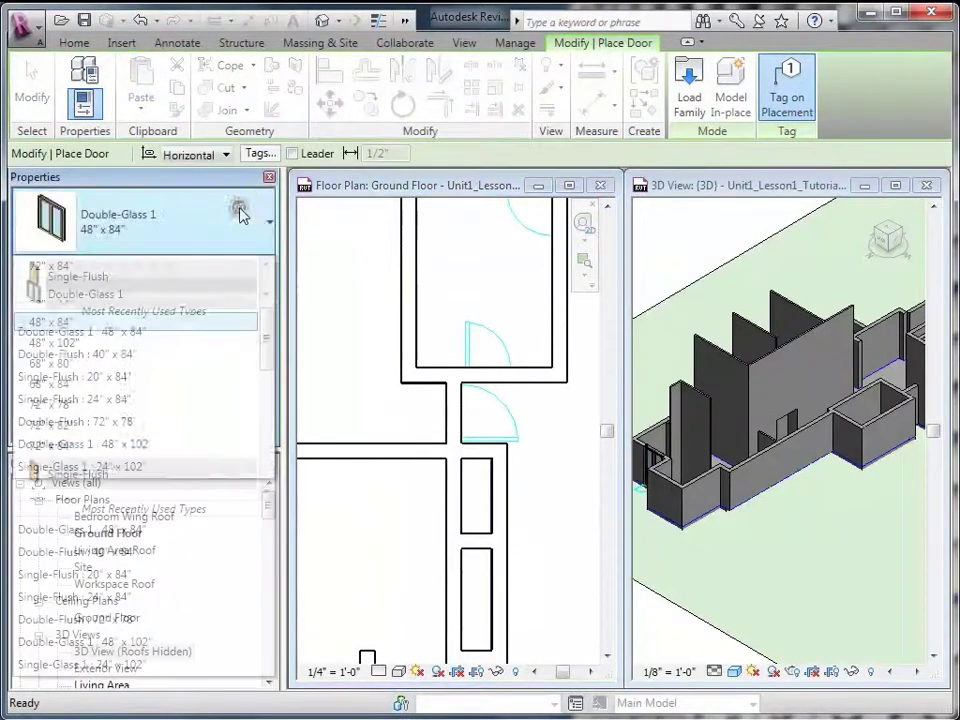
{"action": "scroll", "coordinate": [197, 413], "scroll_direction": "down", "scroll_amount": 1}
{"action": "scroll", "coordinate": [200, 418], "scroll_direction": "down", "scroll_amount": 2}
{"action": "scroll", "coordinate": [200, 418], "scroll_direction": "down", "scroll_amount": 2}
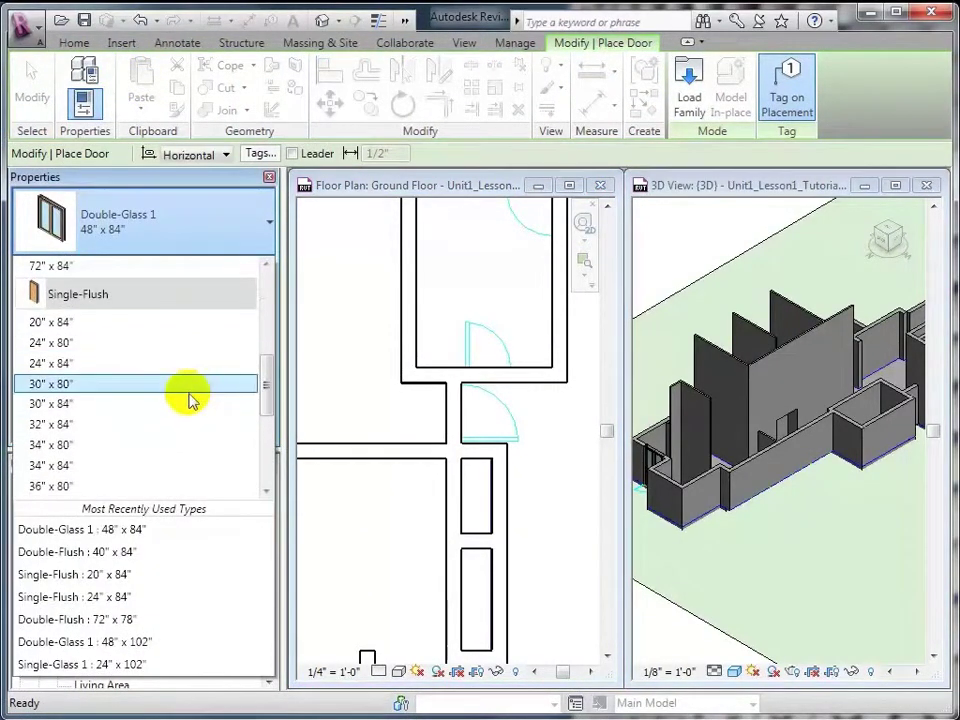
{"action": "left_click", "coordinate": [101, 405]}
Switch the door type to Single-Flush 24" x 84" and flip the preview's hinge side.
{"action": "mouse_move", "coordinate": [470, 415]}
{"action": "middle_mouse_down"}
{"action": "mouse_move", "coordinate": [551, 435]}
{"action": "mouse_move", "coordinate": [435, 471]}
{"action": "mouse_move", "coordinate": [546, 433]}
{"action": "middle_mouse_up"}
{"action": "left_click", "coordinate": [256, 237]}
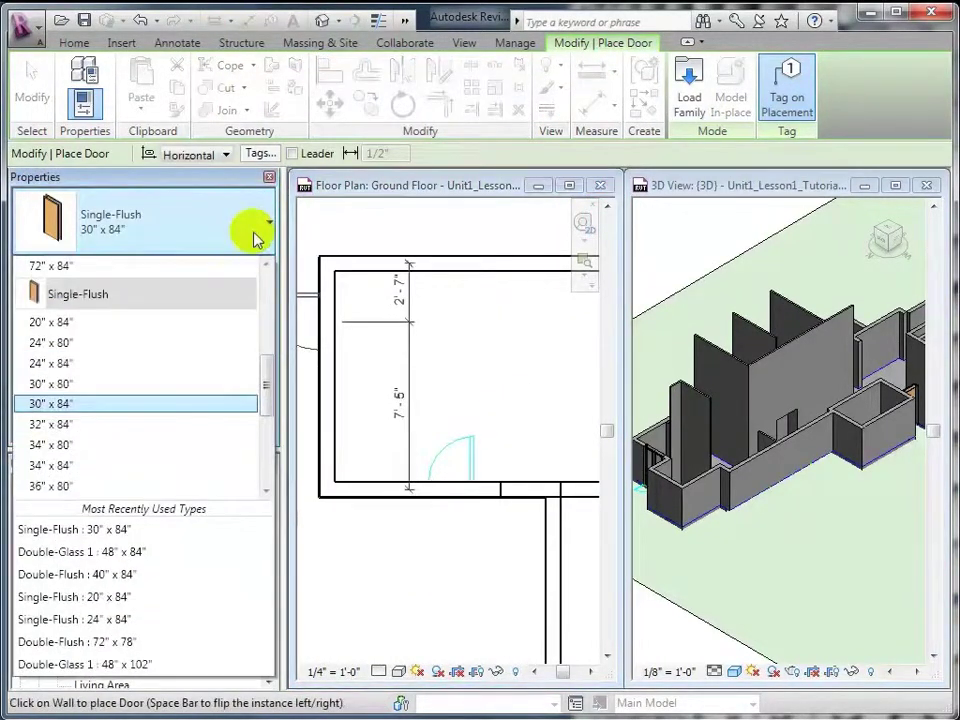
{"action": "left_click", "coordinate": [182, 360]}
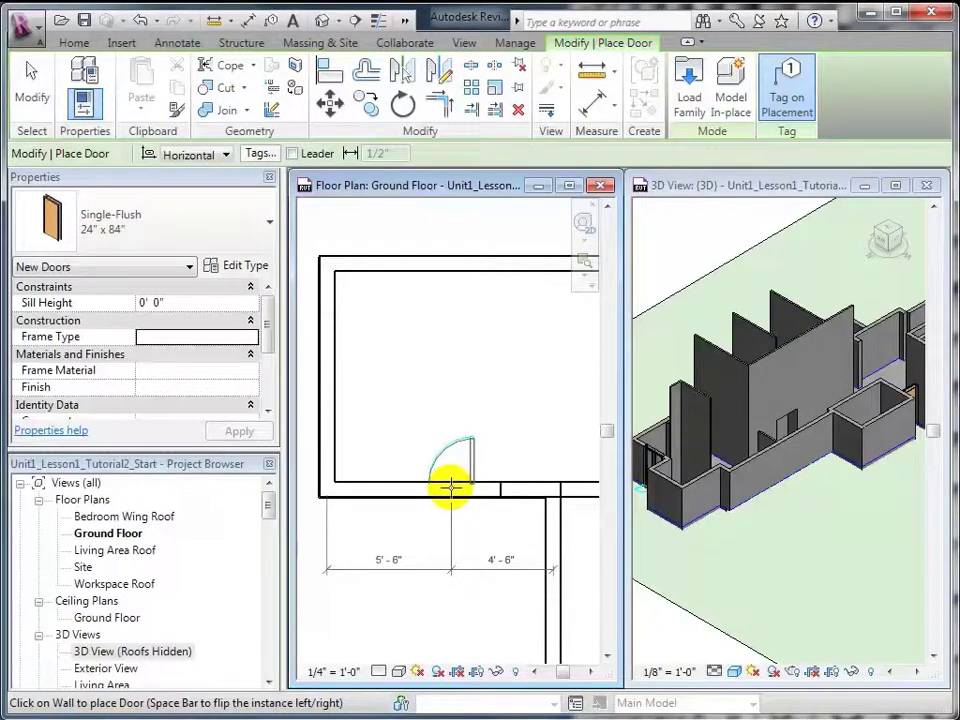
{"action": "key", "text": "space"}
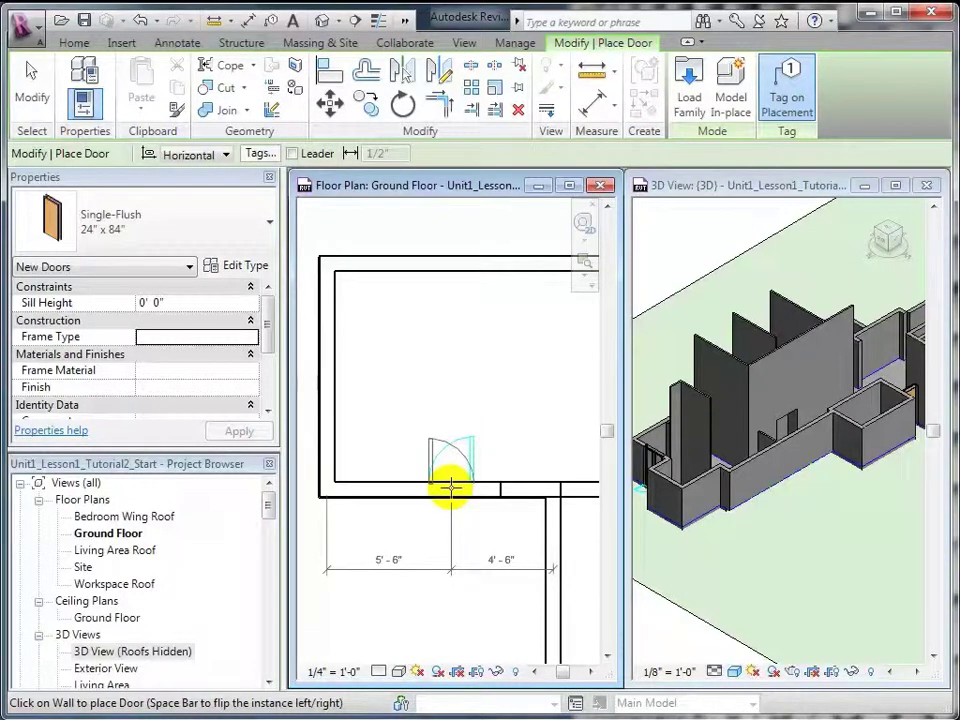
Place the Single-Flush 24" x 84" door, tagged 55, in the room's bottom wall.
{"action": "key", "text": "space"}
{"action": "left_click", "coordinate": [450, 487]}
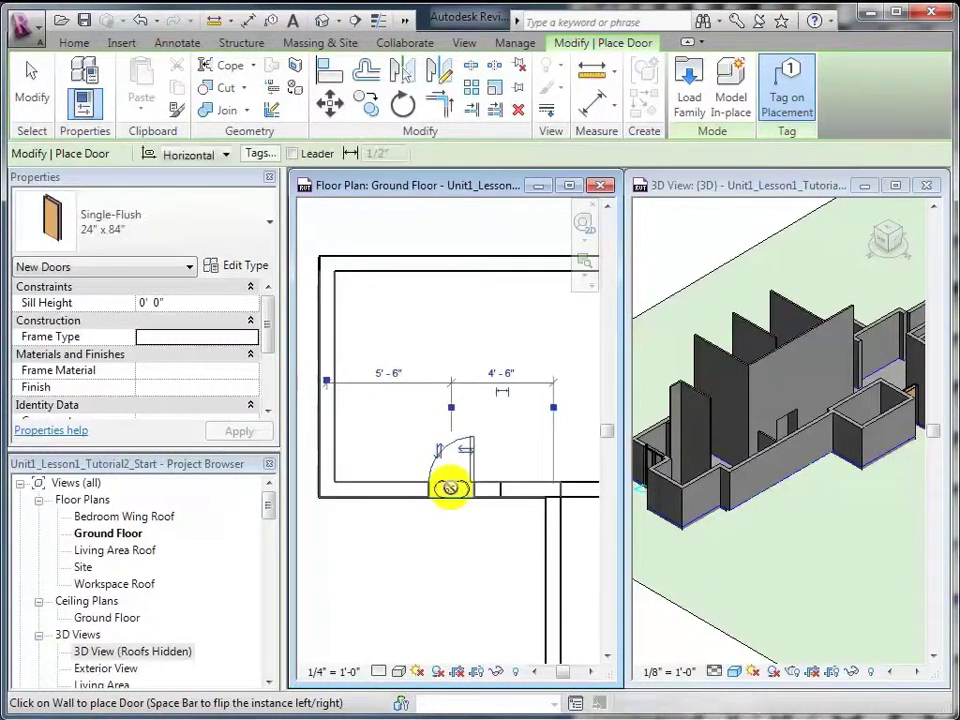
{"action": "left_click", "coordinate": [30, 96]}
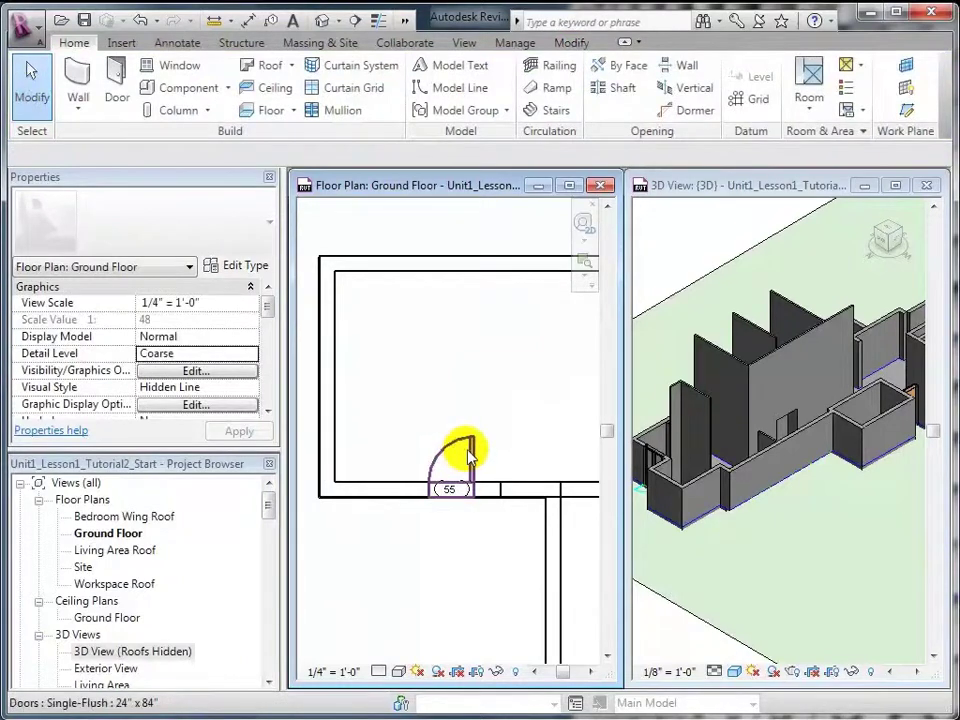
Flip door 55's facing and hand so it swings inward, then slide it left.
{"action": "left_click", "coordinate": [470, 455]}
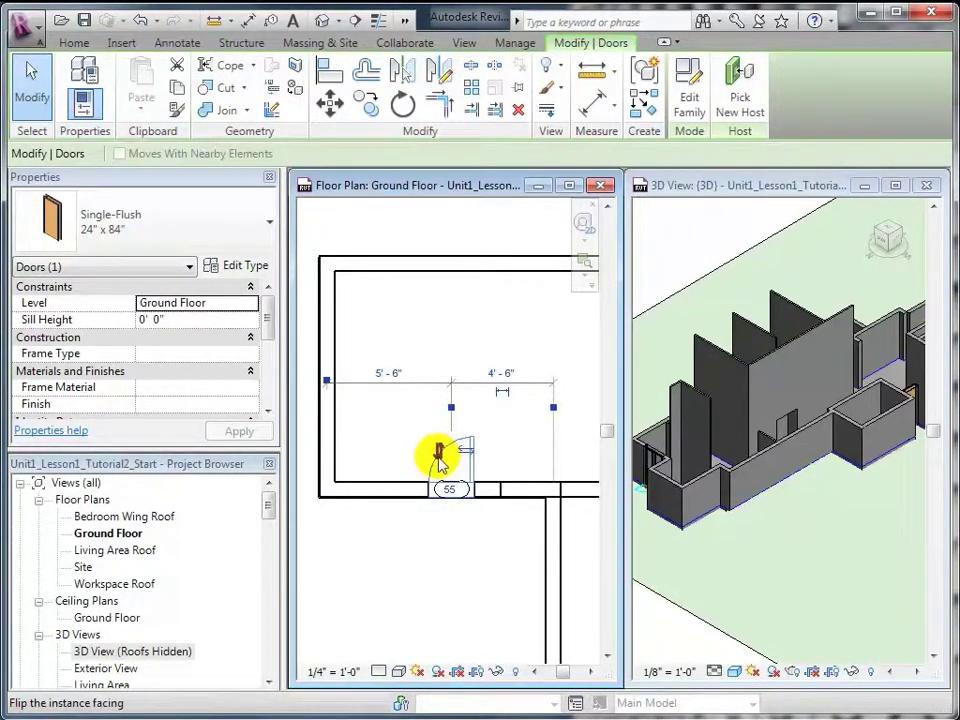
{"action": "left_click", "coordinate": [436, 451]}
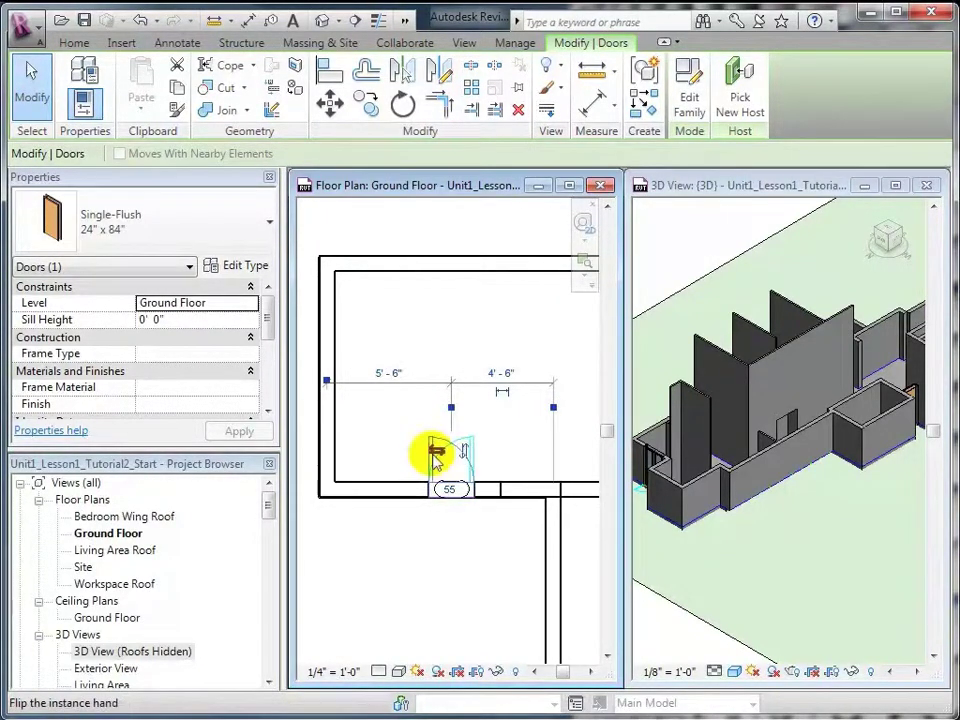
{"action": "left_click", "coordinate": [445, 453]}
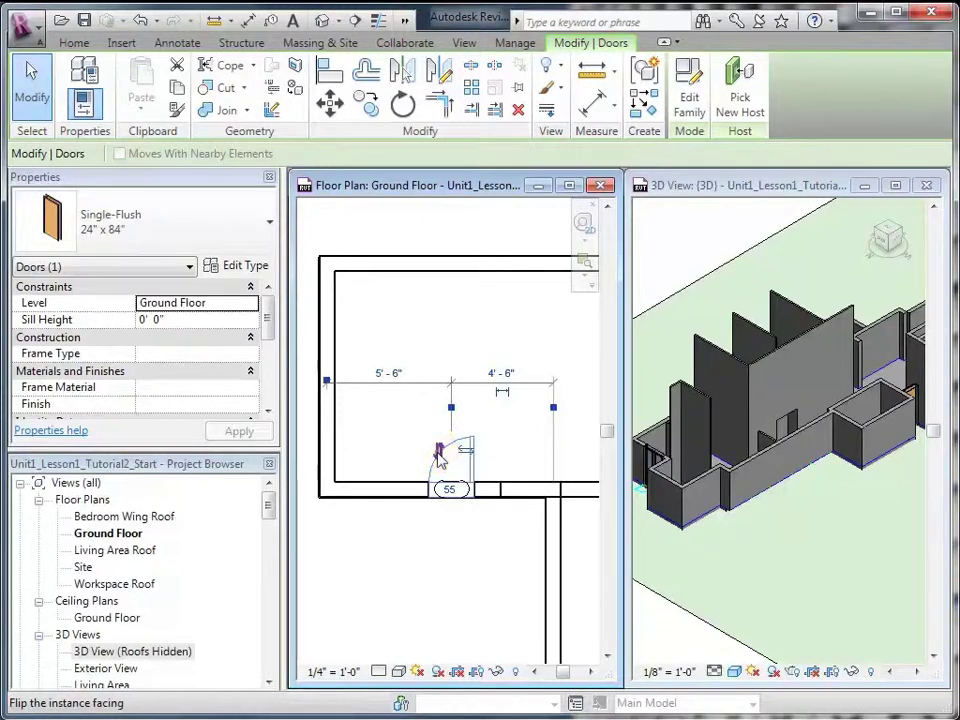
{"action": "left_click", "coordinate": [439, 503]}
{"action": "left_click", "coordinate": [439, 530]}
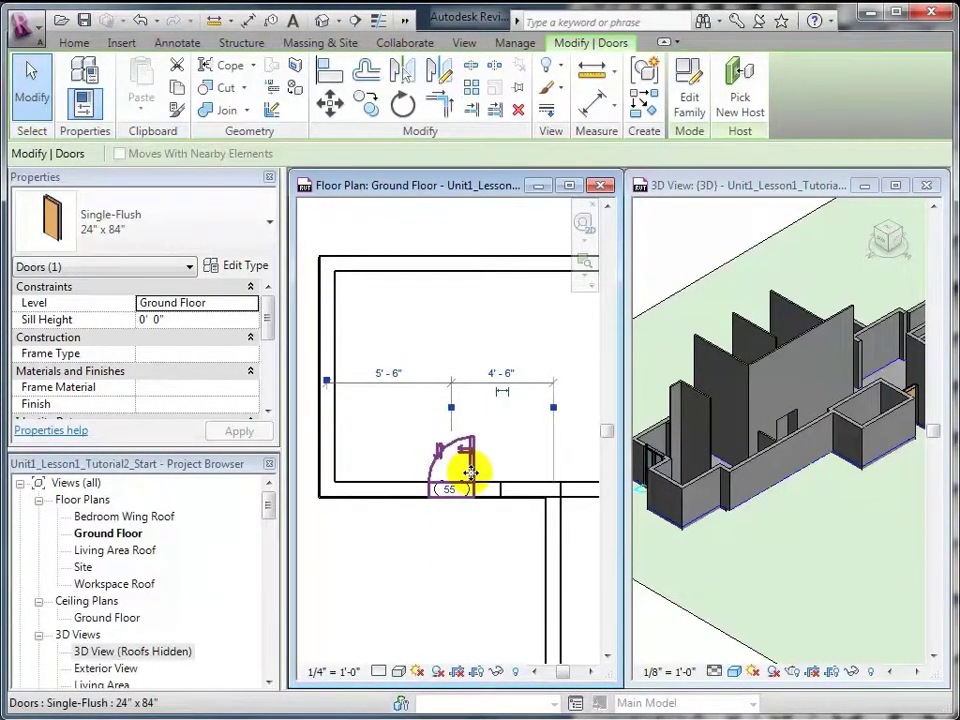
{"action": "mouse_move", "coordinate": [471, 474]}
{"action": "left_mouse_down"}
{"action": "mouse_move", "coordinate": [397, 476]}
{"action": "mouse_move", "coordinate": [464, 468]}
{"action": "left_mouse_up"}
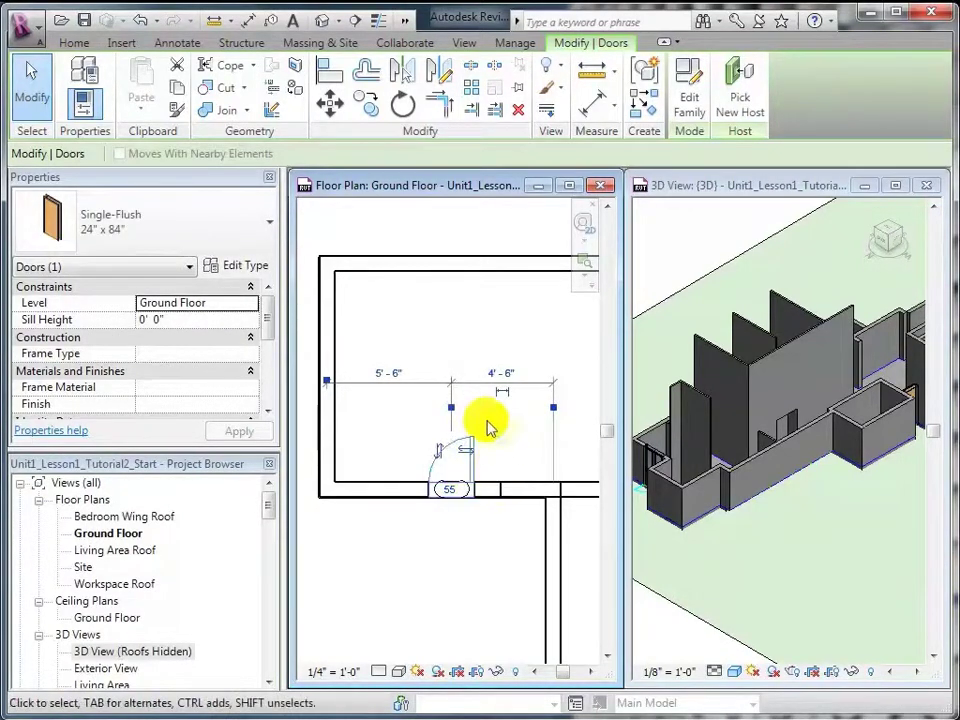
Set the door's temporary dimension to 4'-0" and adjust its position along the wall.
{"action": "left_click", "coordinate": [390, 375]}
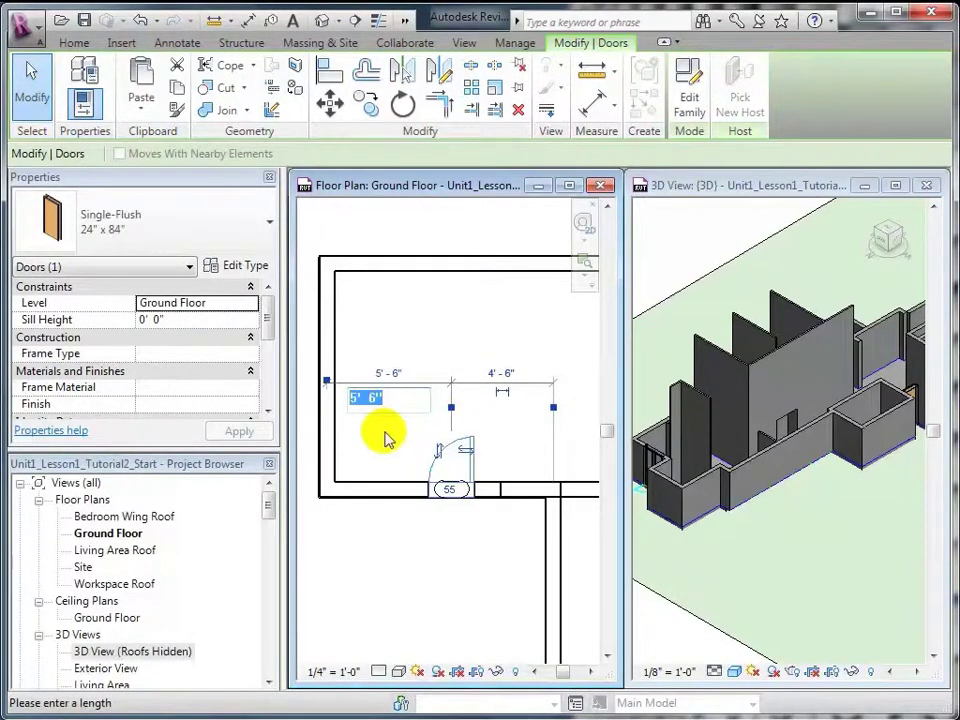
{"action": "type", "text": "4'"}
{"action": "key", "text": "Return"}
{"action": "left_click_drag", "start_coordinate": [420, 465], "coordinate": [466, 478]}
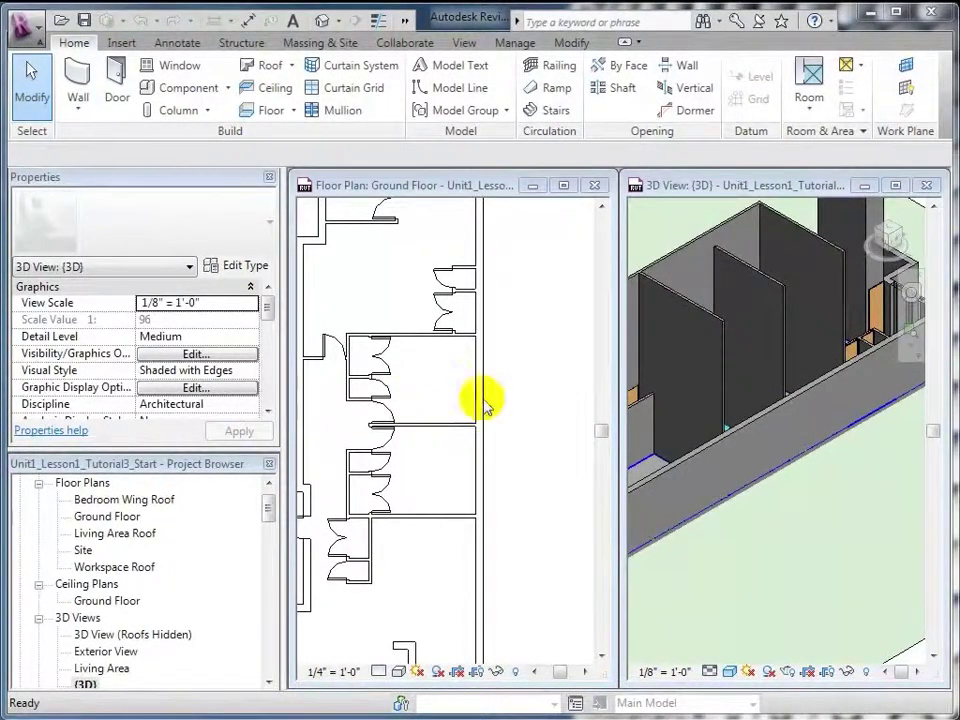
Switch the ground floor plan to Wireframe, zoom to the exterior wall, and start the Window tool.
{"action": "left_click", "coordinate": [428, 186]}
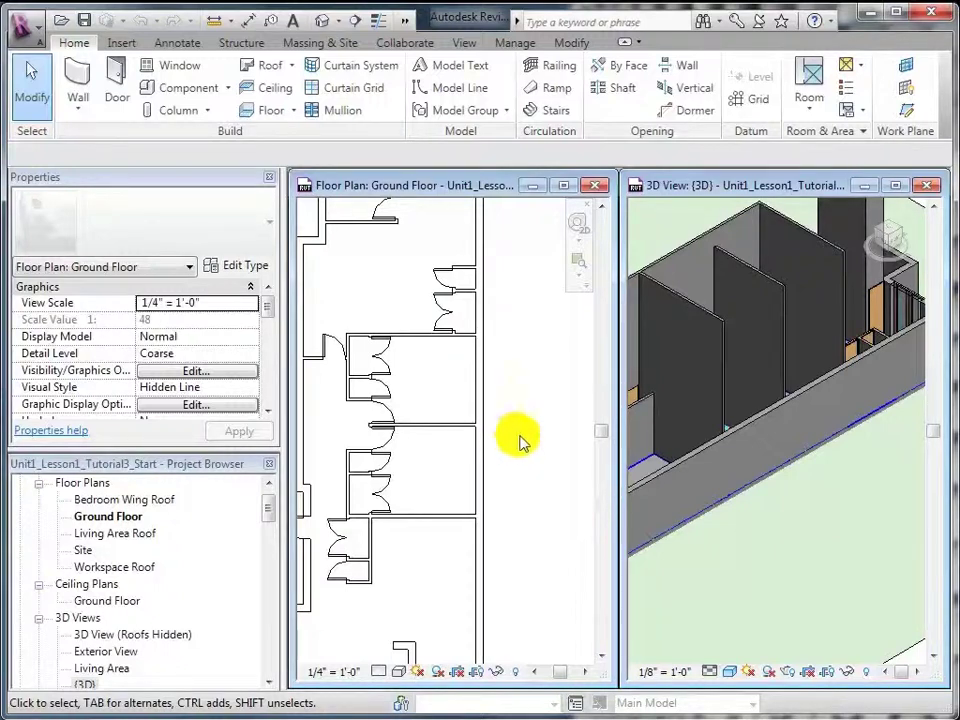
{"action": "left_click", "coordinate": [398, 672]}
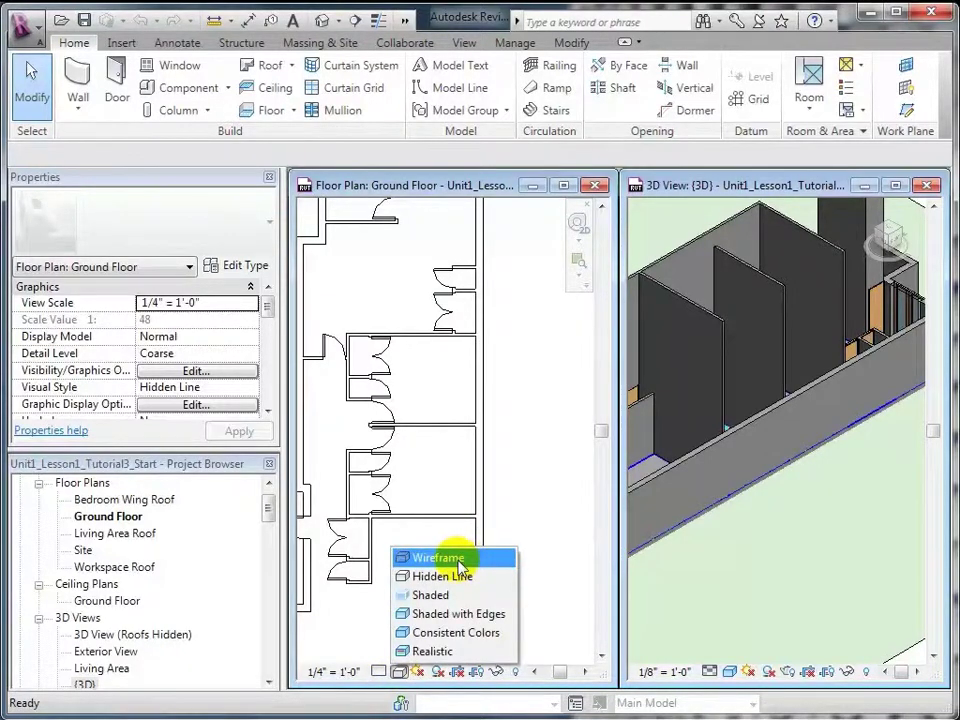
{"action": "left_click", "coordinate": [459, 565]}
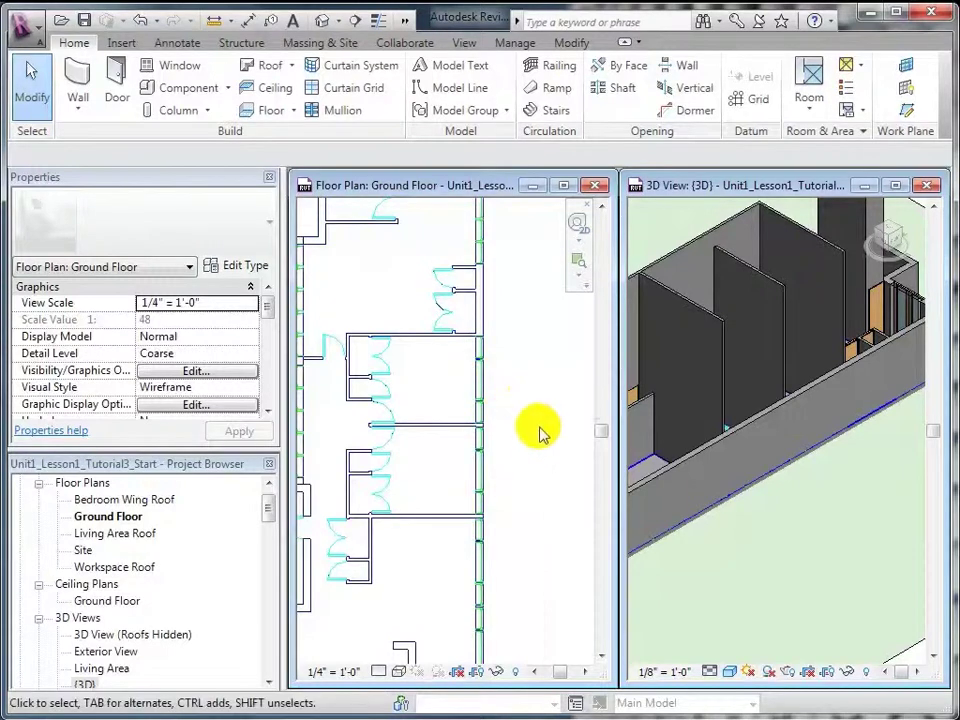
{"action": "middle_click_drag", "start_coordinate": [540, 440], "coordinate": [545, 535]}
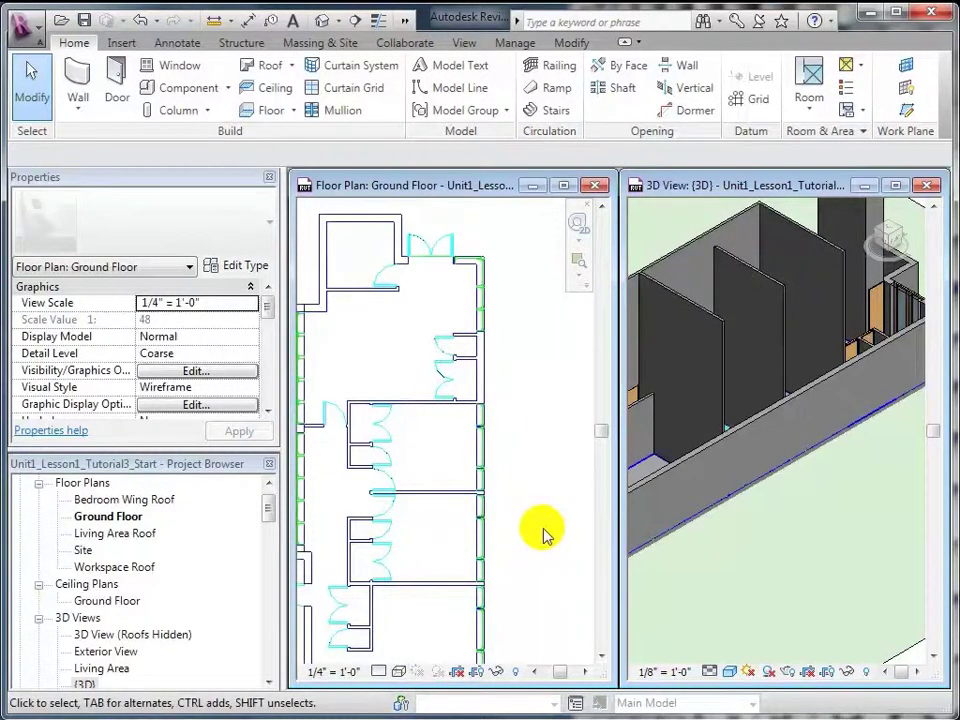
{"action": "scroll", "coordinate": [538, 518], "scroll_direction": "up", "scroll_amount": 3}
{"action": "mouse_move", "coordinate": [536, 514]}
{"action": "middle_mouse_down"}
{"action": "mouse_move", "coordinate": [514, 439]}
{"action": "mouse_move", "coordinate": [542, 476]}
{"action": "middle_mouse_up"}
{"action": "scroll", "coordinate": [542, 478], "scroll_direction": "up", "scroll_amount": 1}
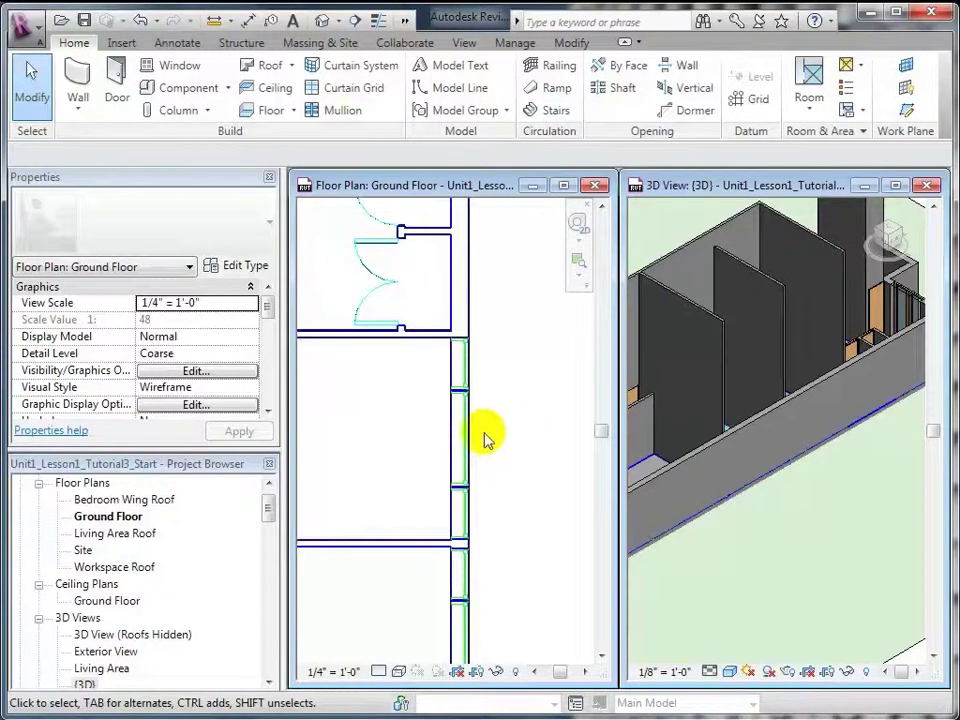
{"action": "left_click", "coordinate": [167, 70]}
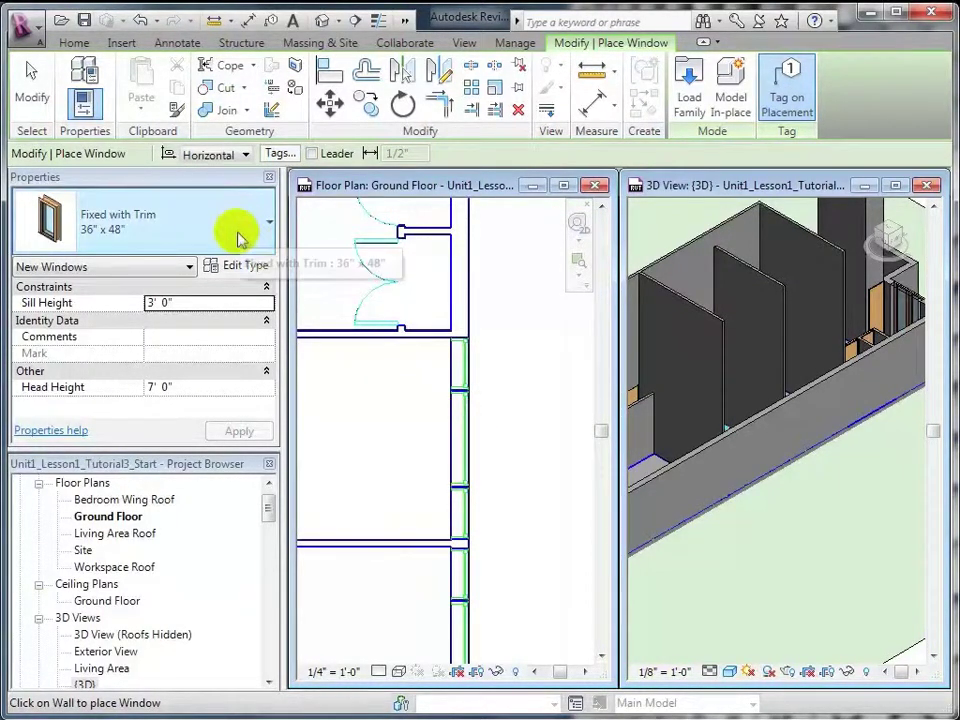
{"action": "mouse_move", "coordinate": [175, 222]}
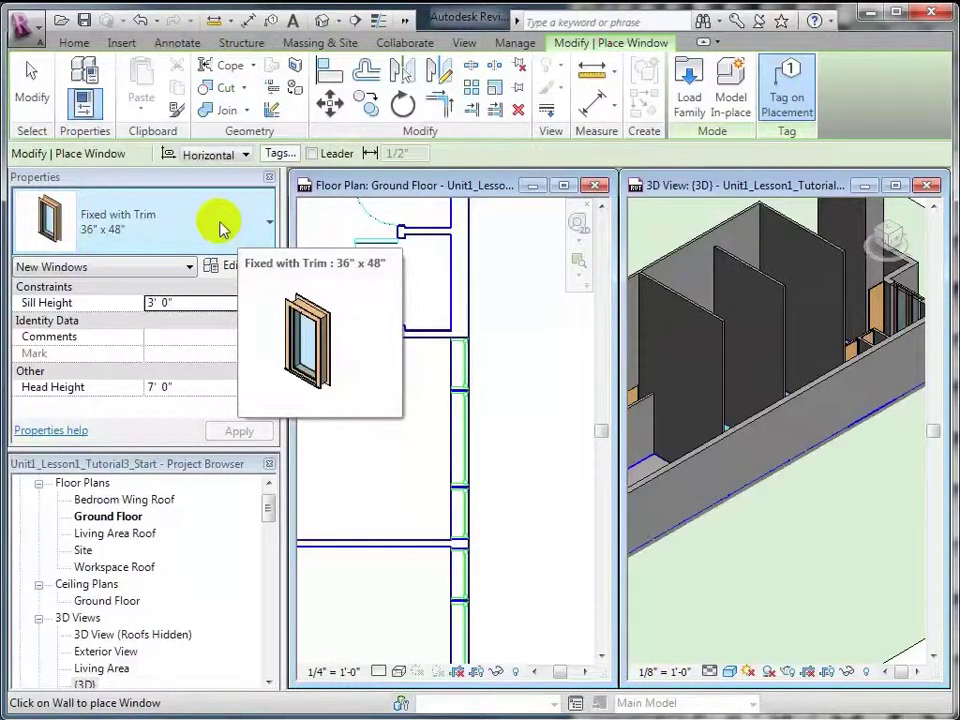
Place a Fixed with Trim 44" x 24" window centered on the wall, 4'-0 1/4" each side.
{"action": "left_click", "coordinate": [220, 226]}
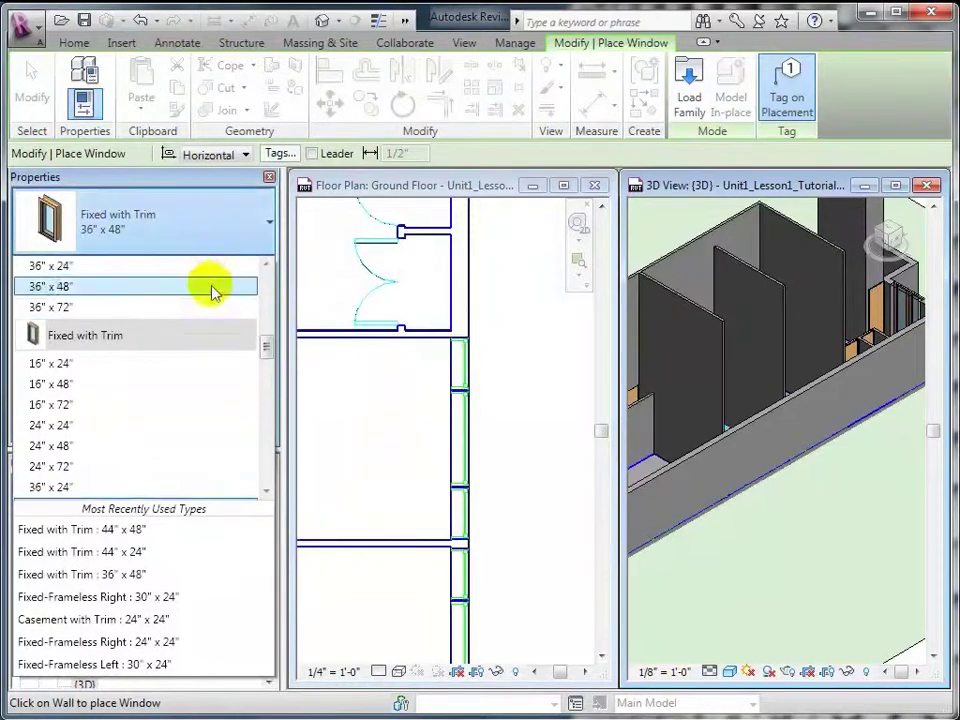
{"action": "scroll", "coordinate": [204, 388], "scroll_direction": "down", "scroll_amount": 1}
{"action": "scroll", "coordinate": [204, 388], "scroll_direction": "down", "scroll_amount": 1}
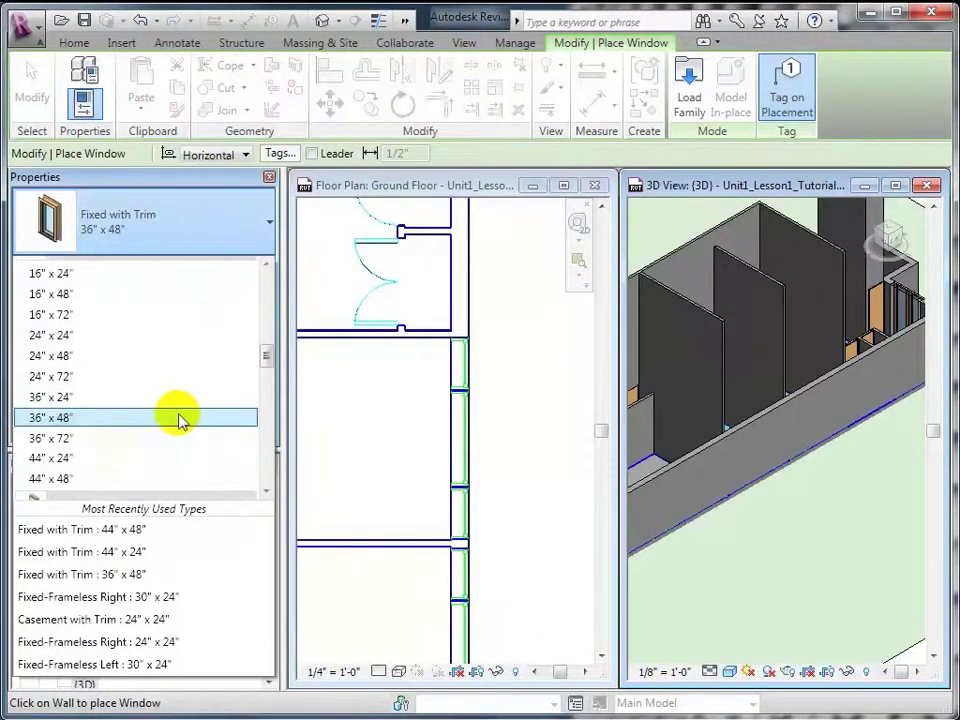
{"action": "left_click", "coordinate": [74, 459]}
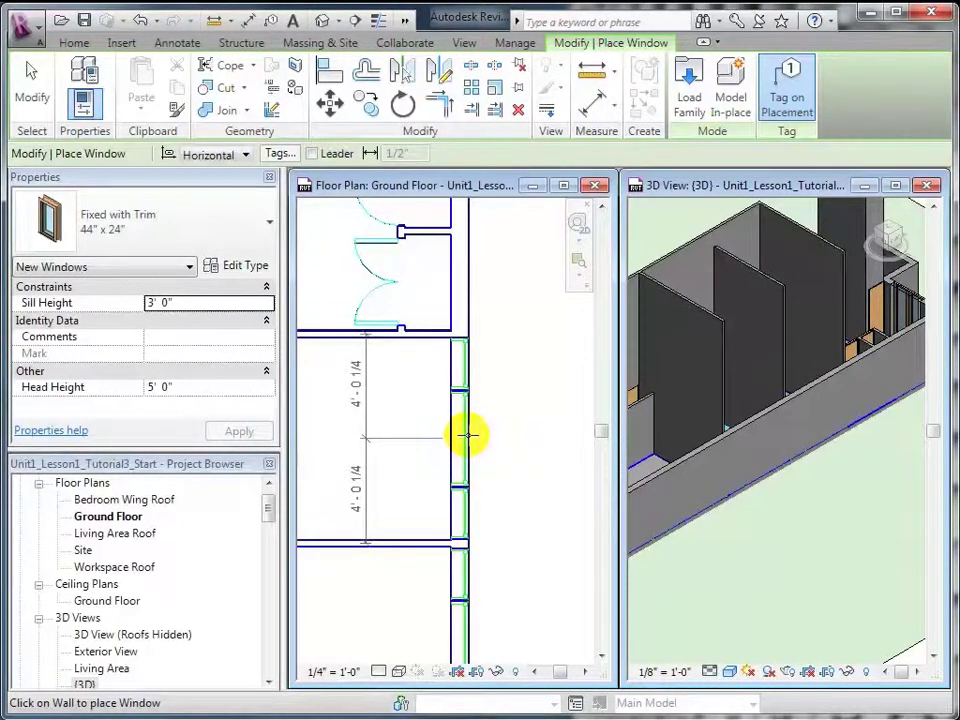
{"action": "left_click", "coordinate": [468, 436]}
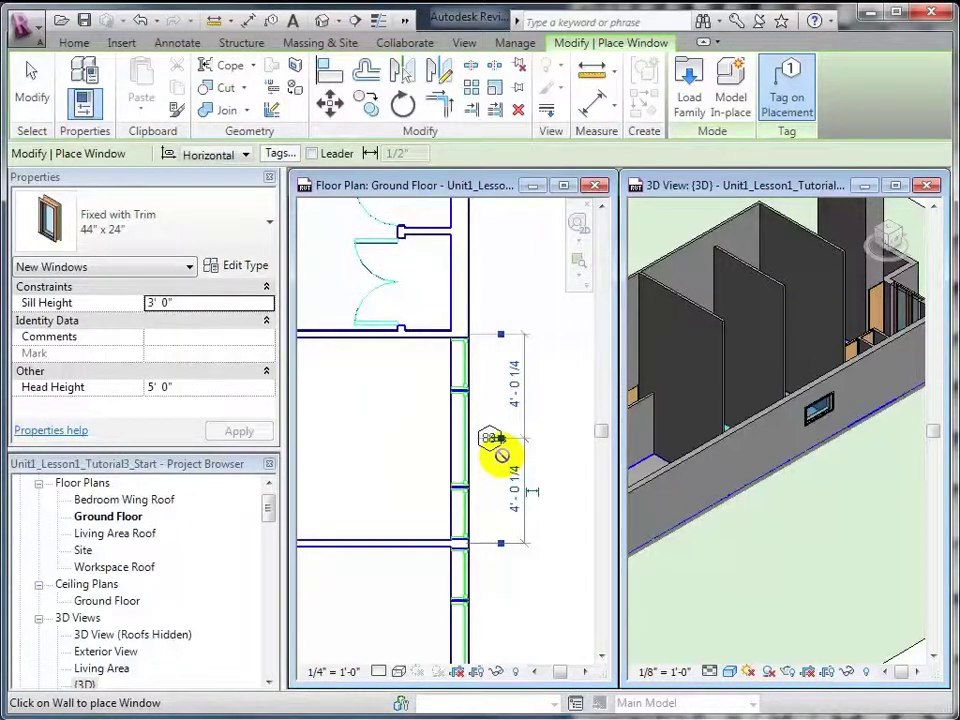
{"action": "left_click", "coordinate": [221, 196]}
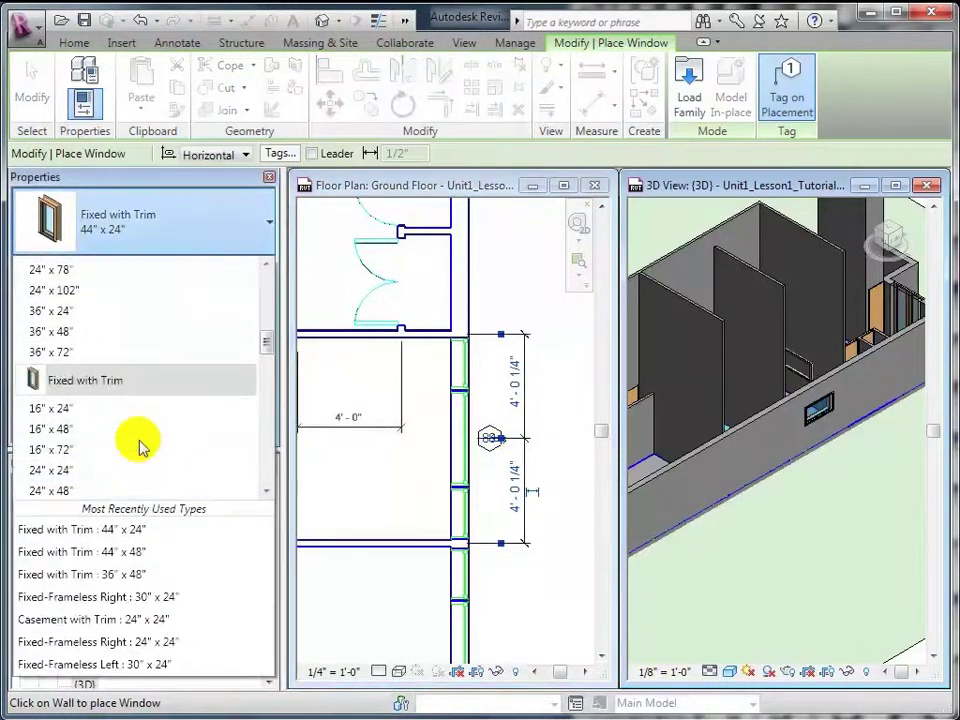
Add Casement with Trim 24" x 24" windows above and below the fixed window.
{"action": "scroll", "coordinate": [141, 443], "scroll_direction": "up", "scroll_amount": 3}
{"action": "scroll", "coordinate": [141, 445], "scroll_direction": "up", "scroll_amount": 3}
{"action": "scroll", "coordinate": [141, 443], "scroll_direction": "up", "scroll_amount": 1}
{"action": "scroll", "coordinate": [130, 420], "scroll_direction": "down", "scroll_amount": 1}
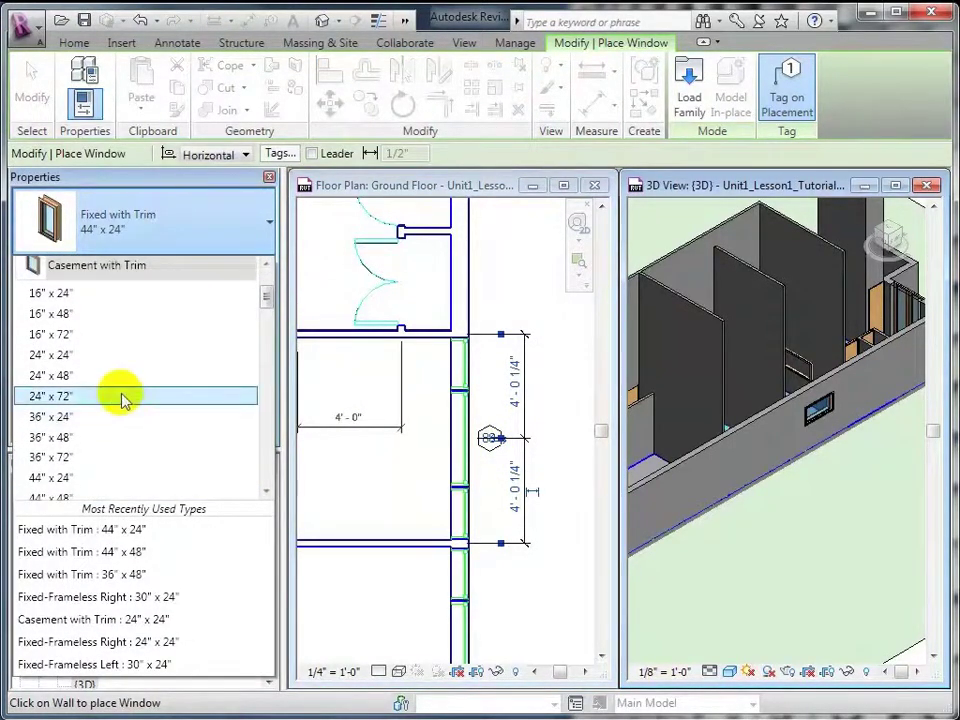
{"action": "left_click", "coordinate": [117, 362]}
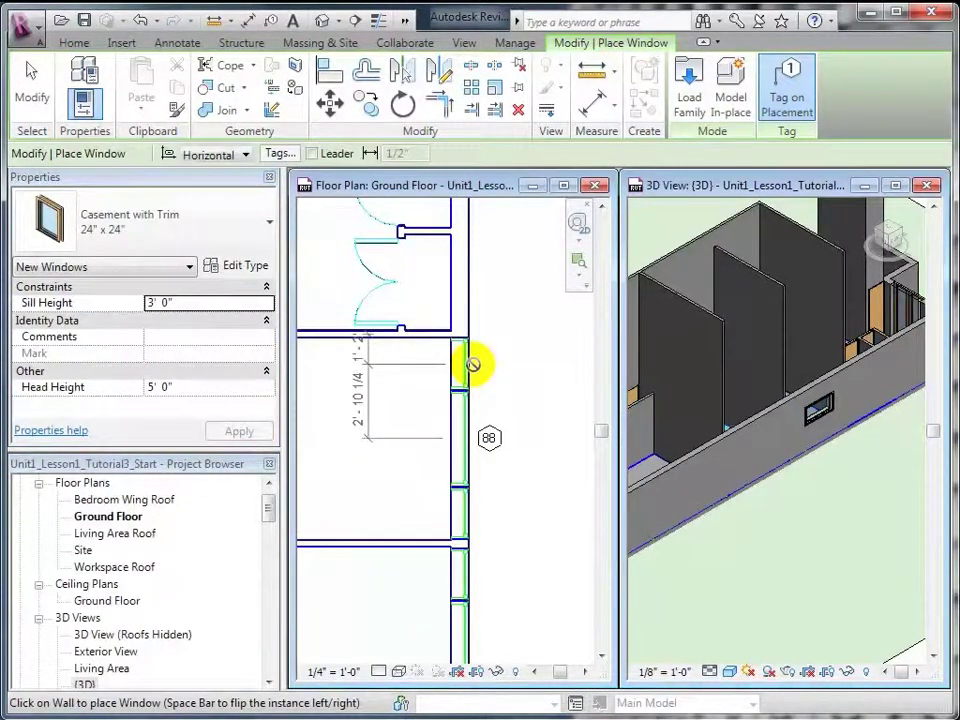
{"action": "left_click", "coordinate": [472, 365]}
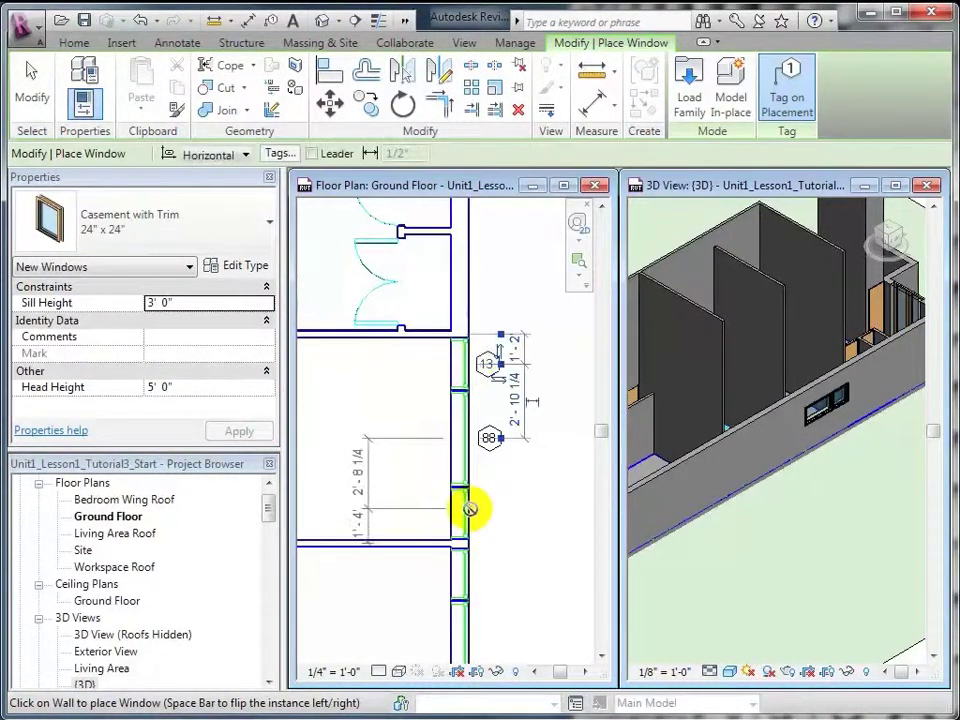
{"action": "left_click", "coordinate": [472, 513]}
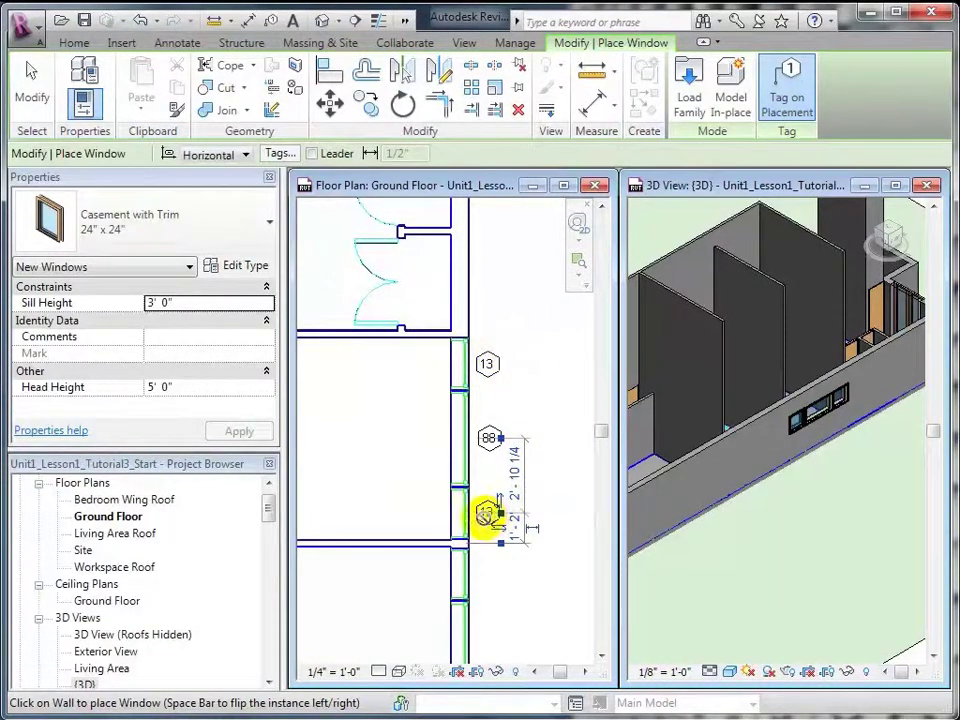
{"action": "key", "text": "Escape"}
{"action": "key", "text": "Escape"}
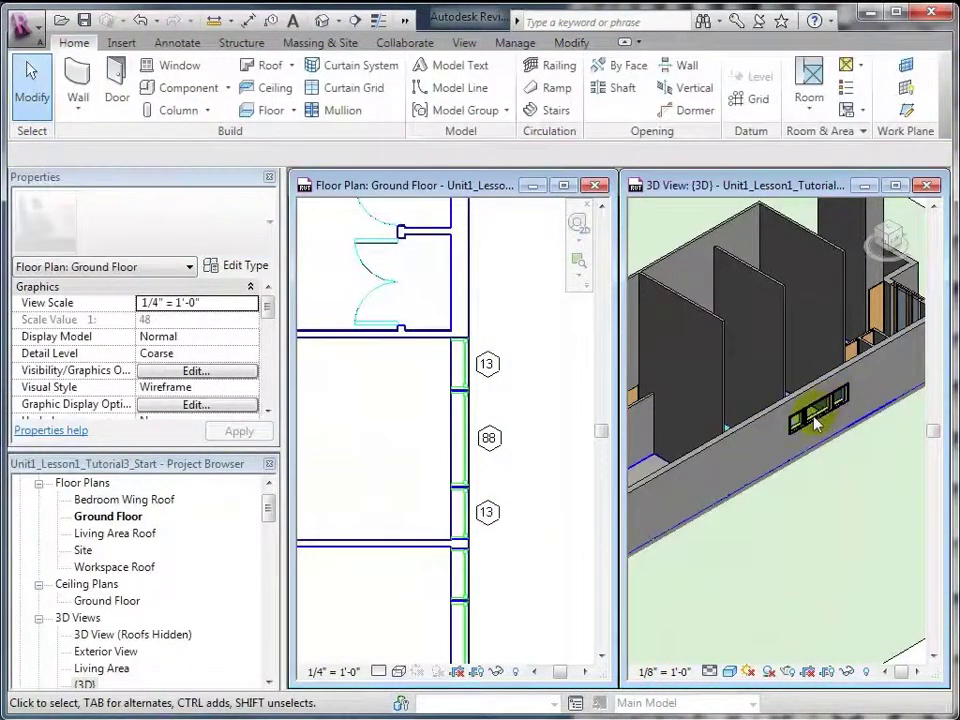
{"action": "left_click", "coordinate": [795, 426]}
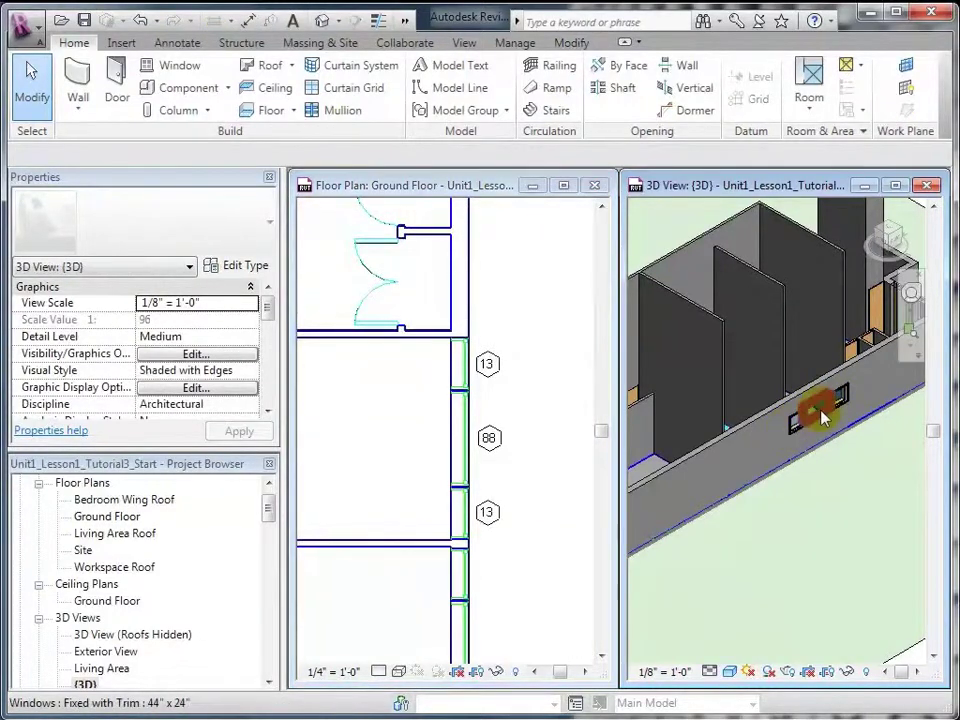
{"action": "left_click", "coordinate": [812, 410]}
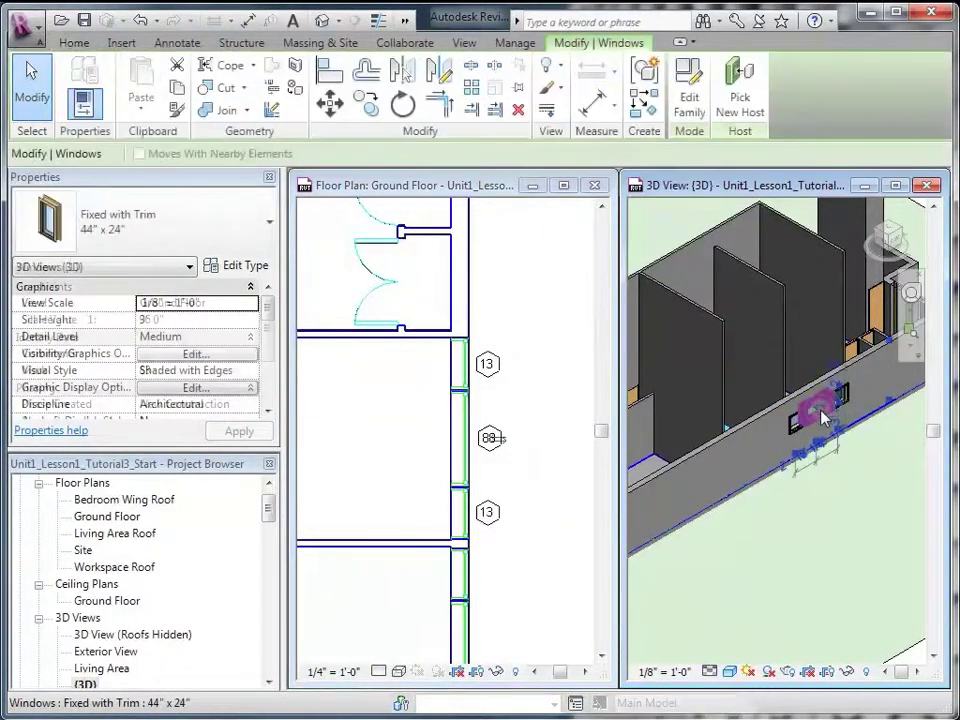
{"action": "left_click", "coordinate": [531, 475]}
{"action": "scroll", "coordinate": [527, 452], "scroll_direction": "up", "scroll_amount": 3}
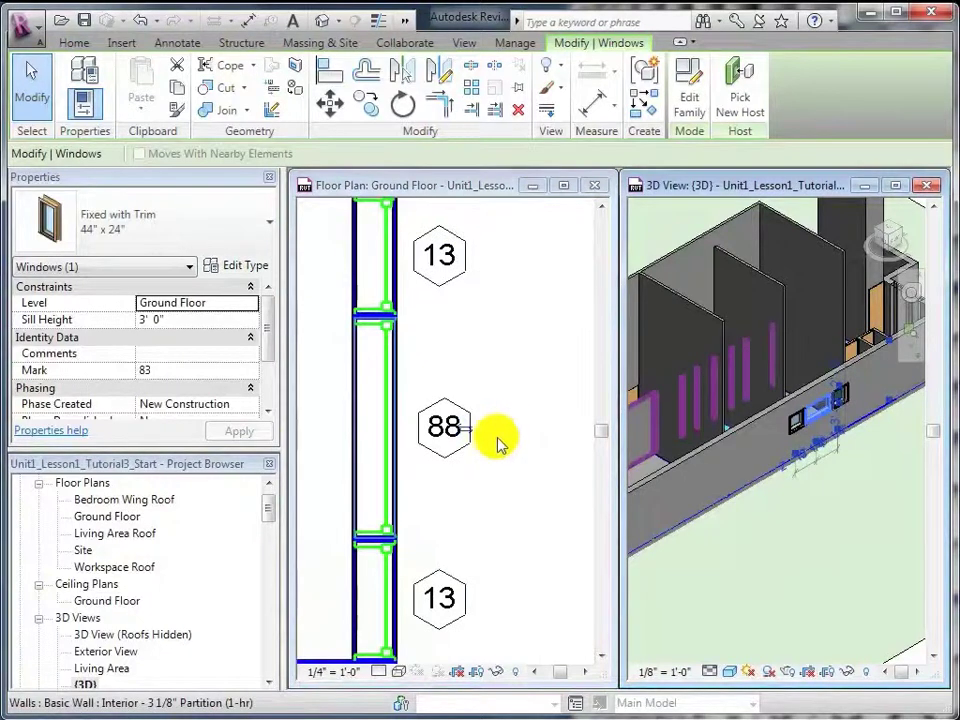